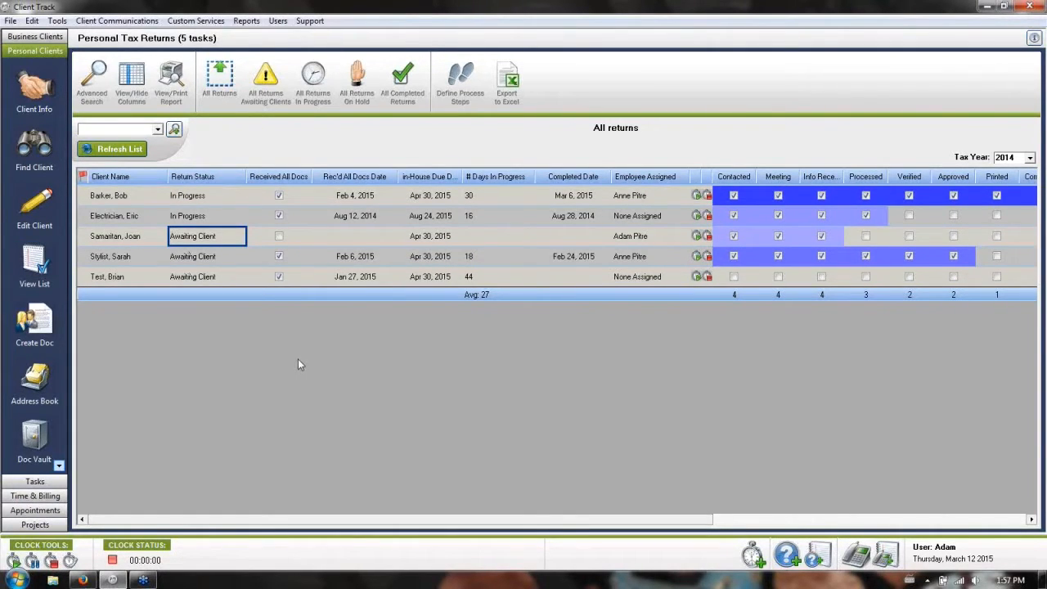
Set the fourth listed client's tax return status to On Hold - Missing Info.
click(222, 261)
click(223, 257)
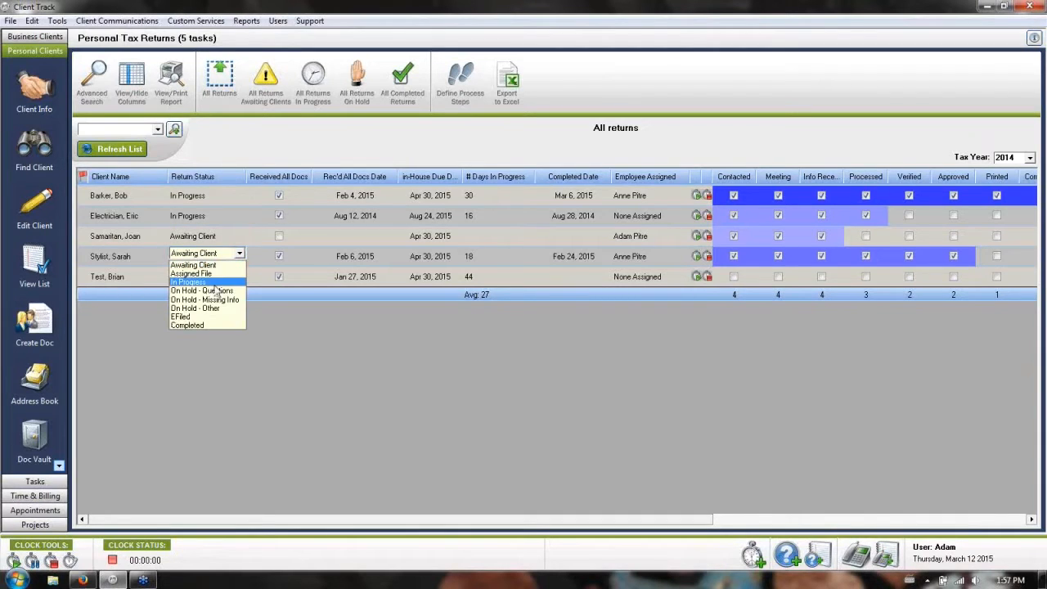
click(211, 301)
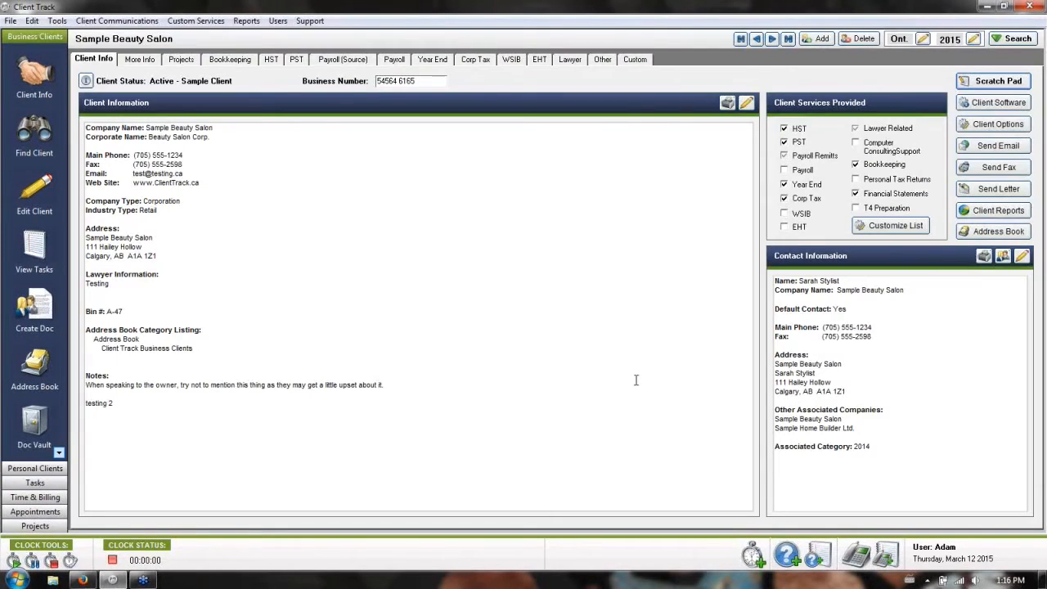
Open Sample Beauty Salon's More Info page and examine the missing info types and business client field of a new missing information entry.
click(140, 60)
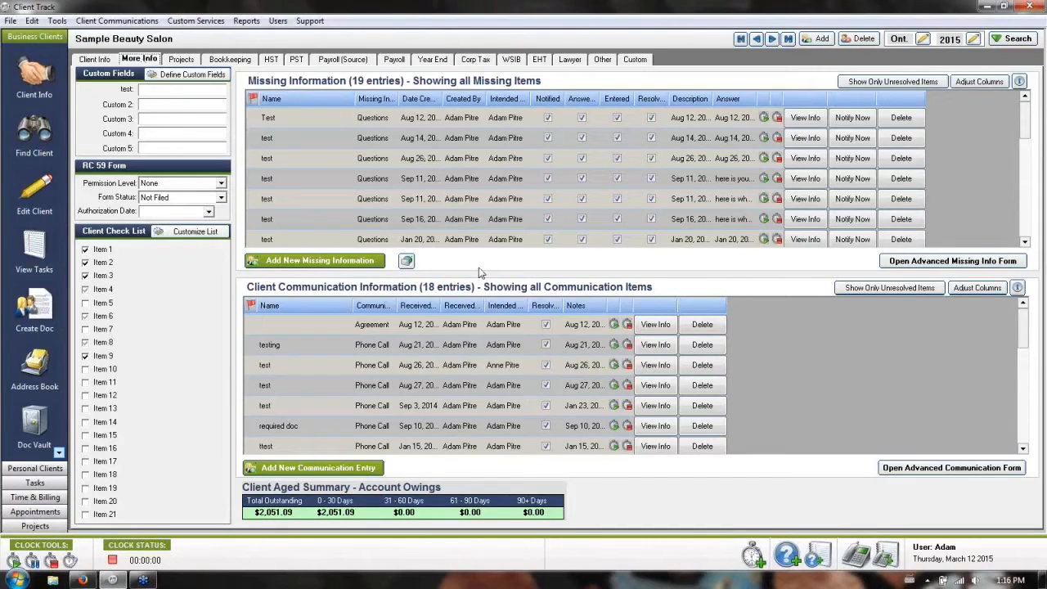
click(370, 261)
click(516, 168)
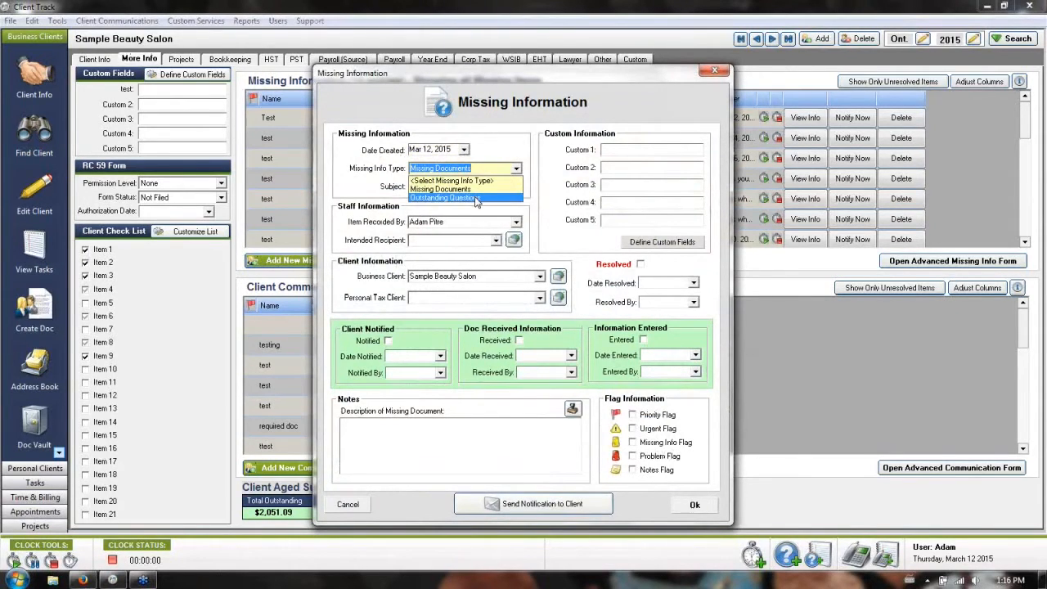
click(543, 177)
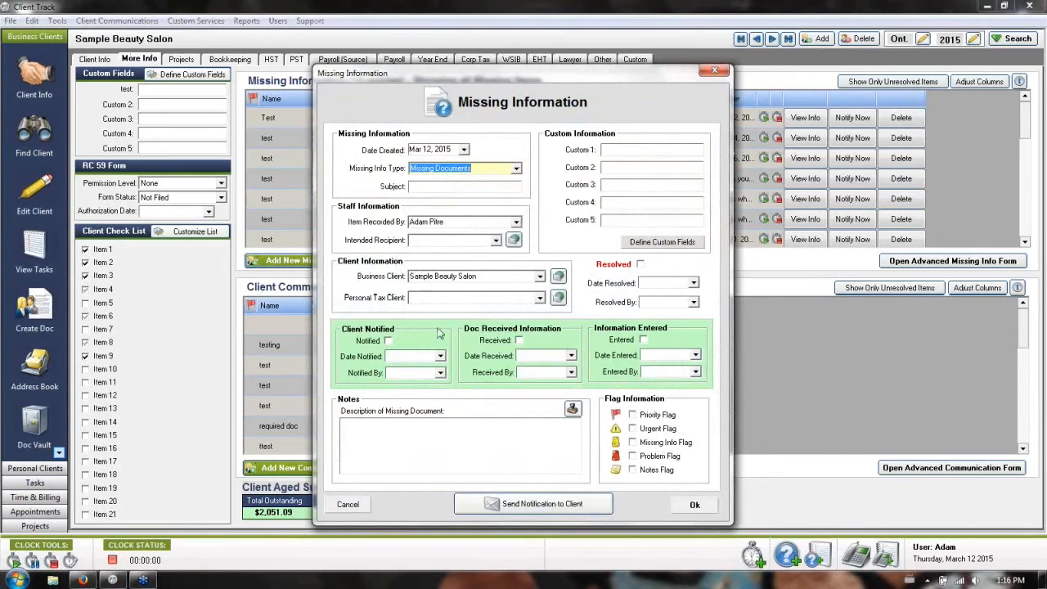
click(362, 503)
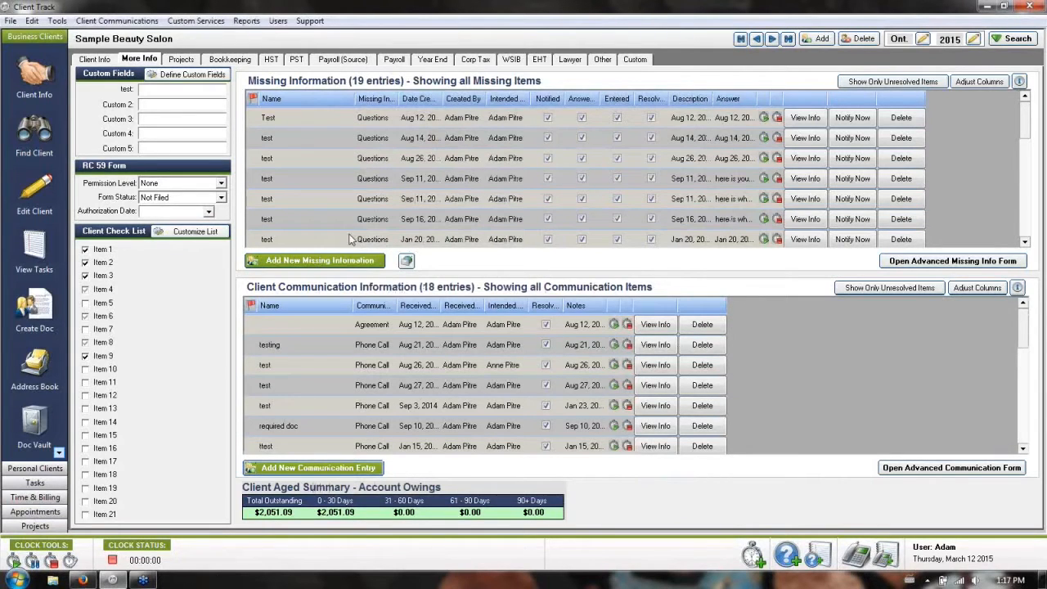
click(303, 260)
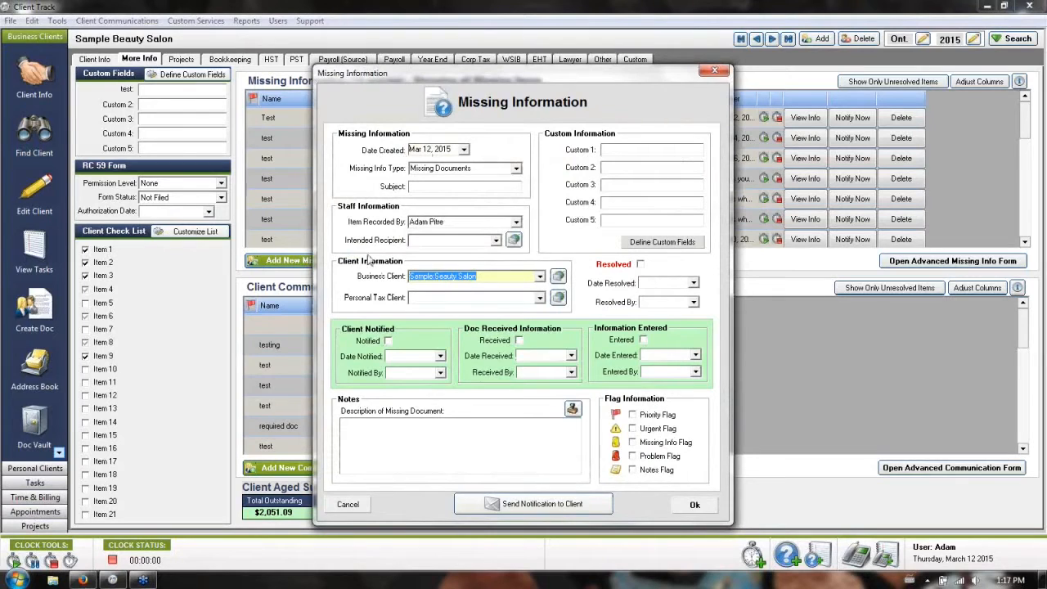
click(516, 276)
click(349, 504)
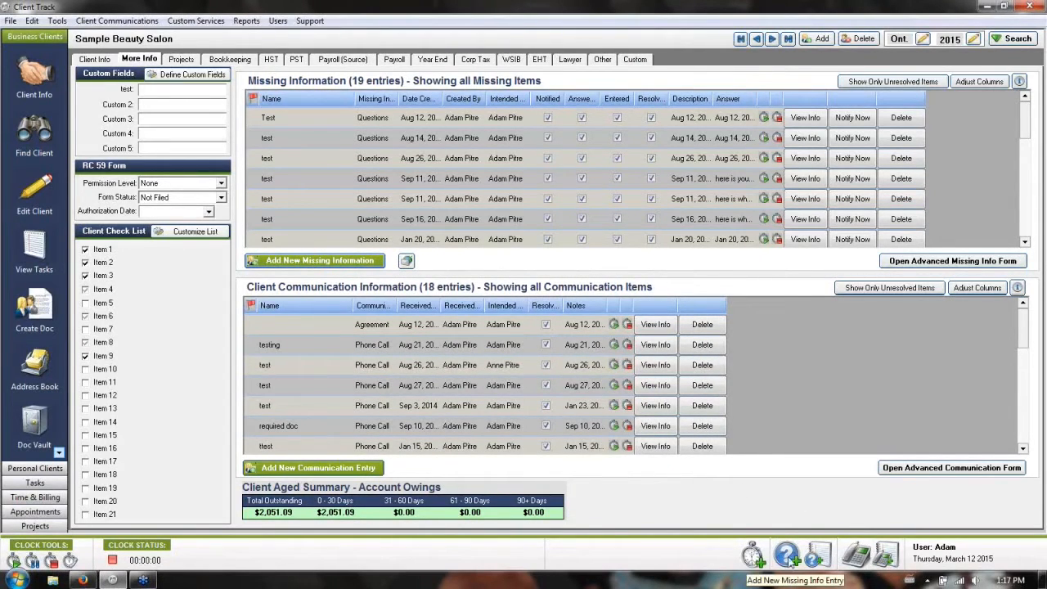
Start a new missing information entry of type Outstanding Questions with the subject "testing".
click(361, 263)
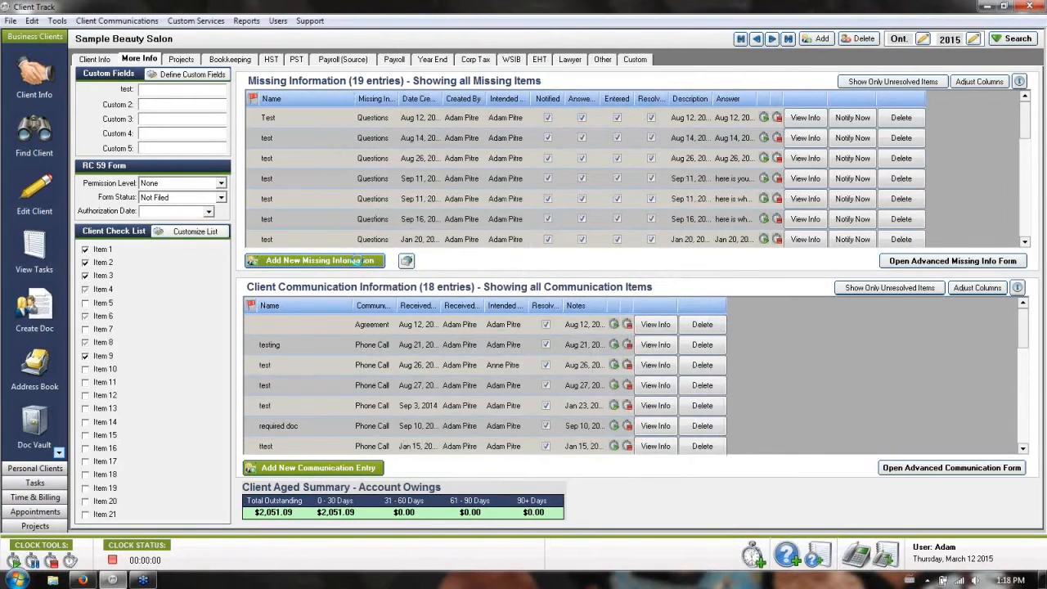
click(511, 170)
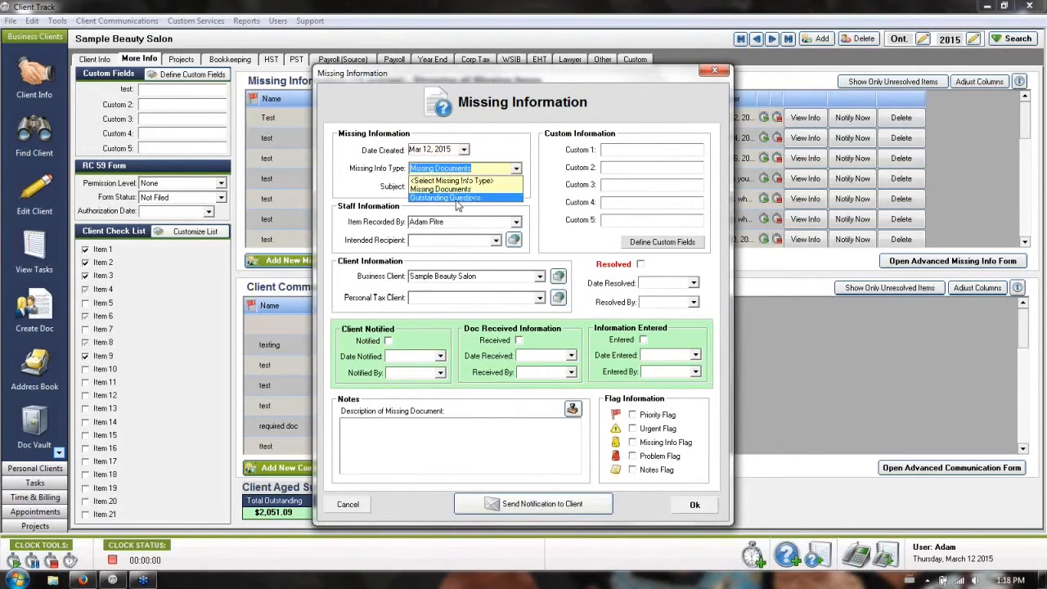
click(459, 198)
click(448, 188)
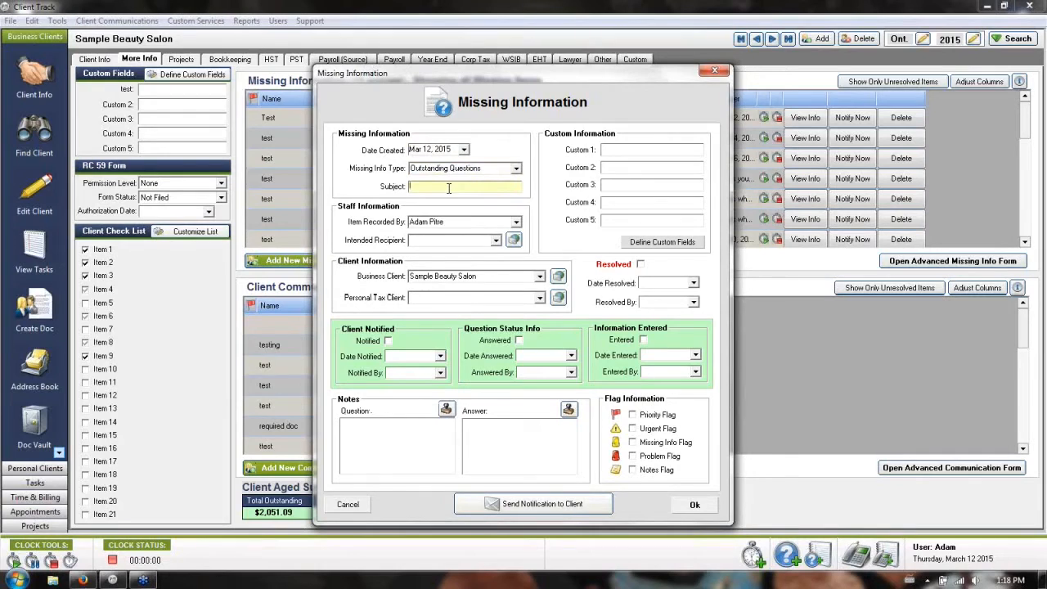
text(testing)
Assign the last listed staff member as the entry's intended recipient and mark the client as notified.
click(495, 239)
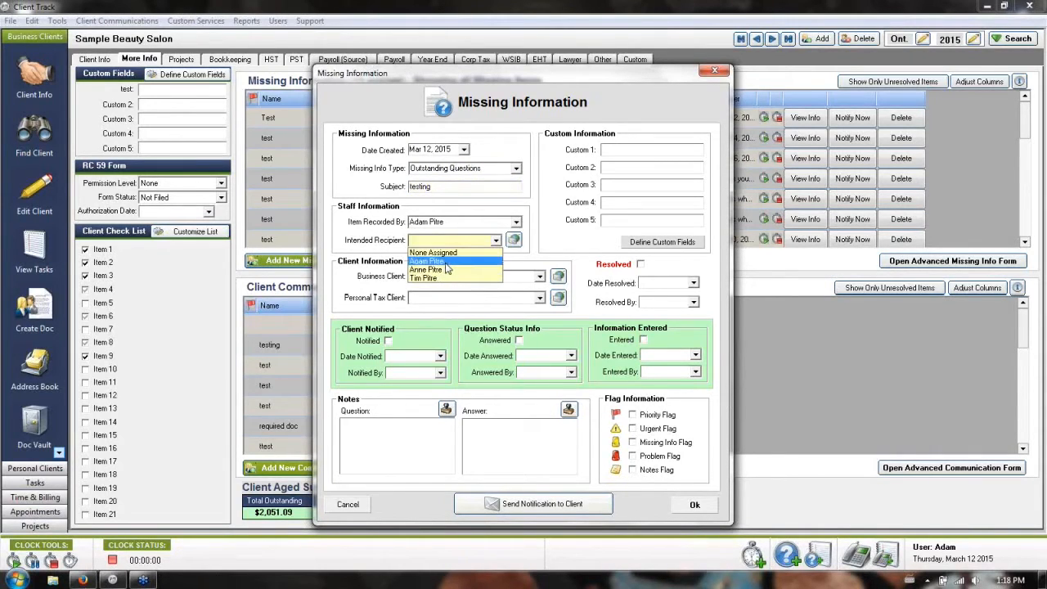
click(446, 262)
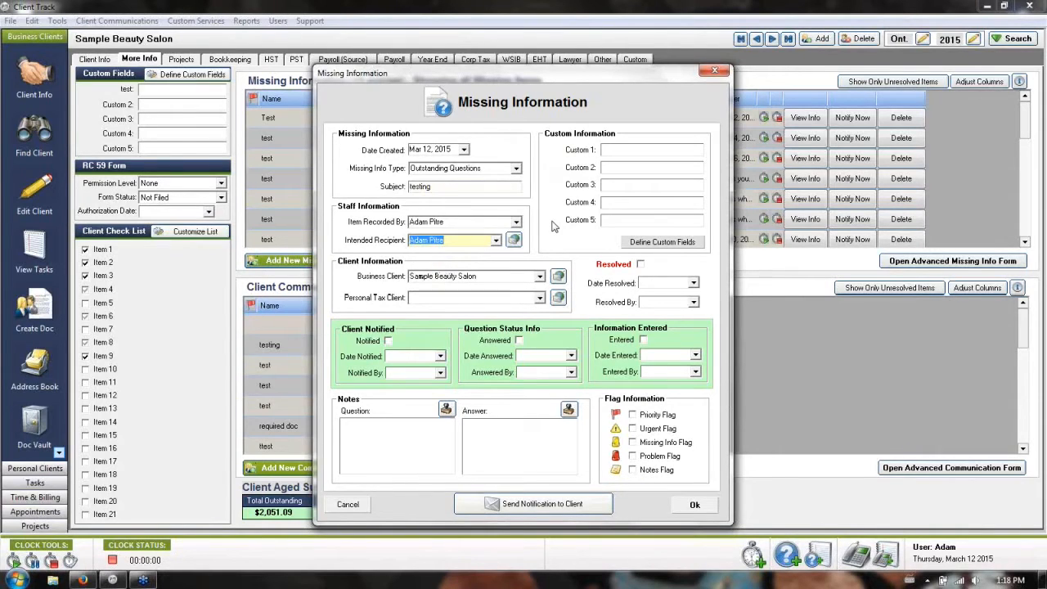
click(497, 241)
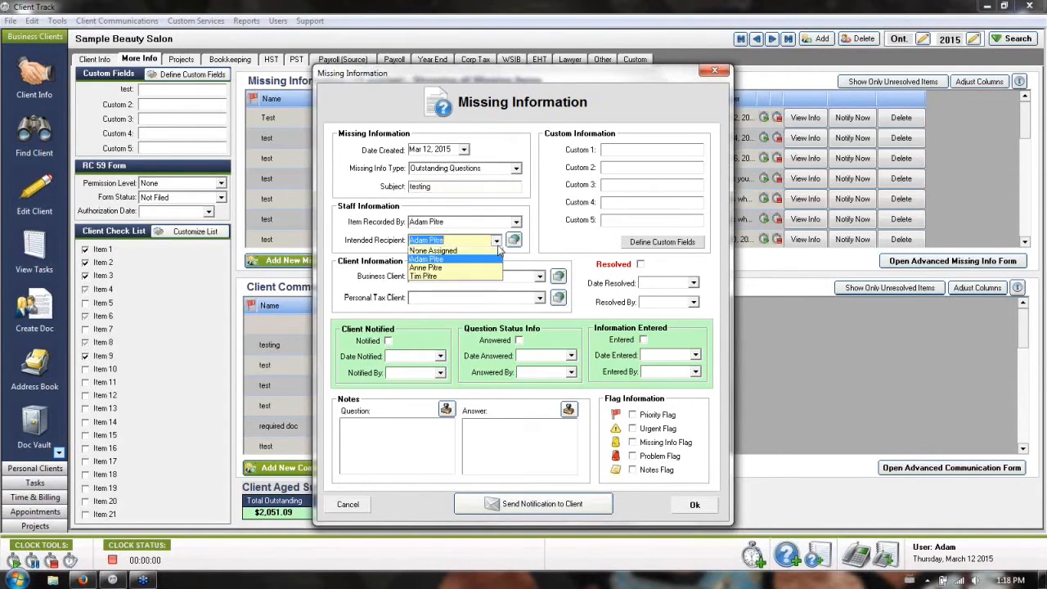
click(452, 278)
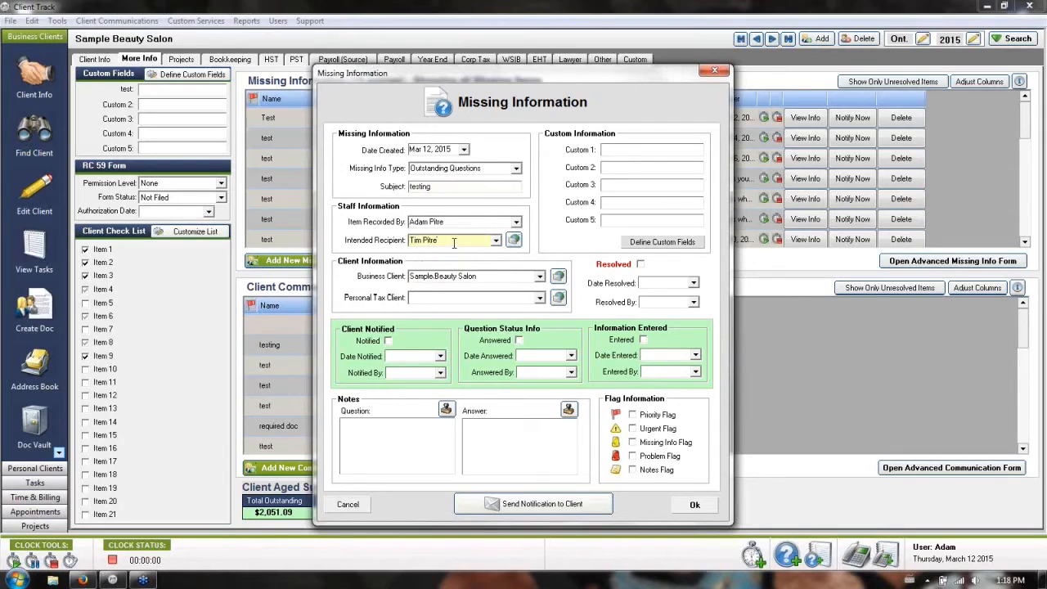
click(387, 341)
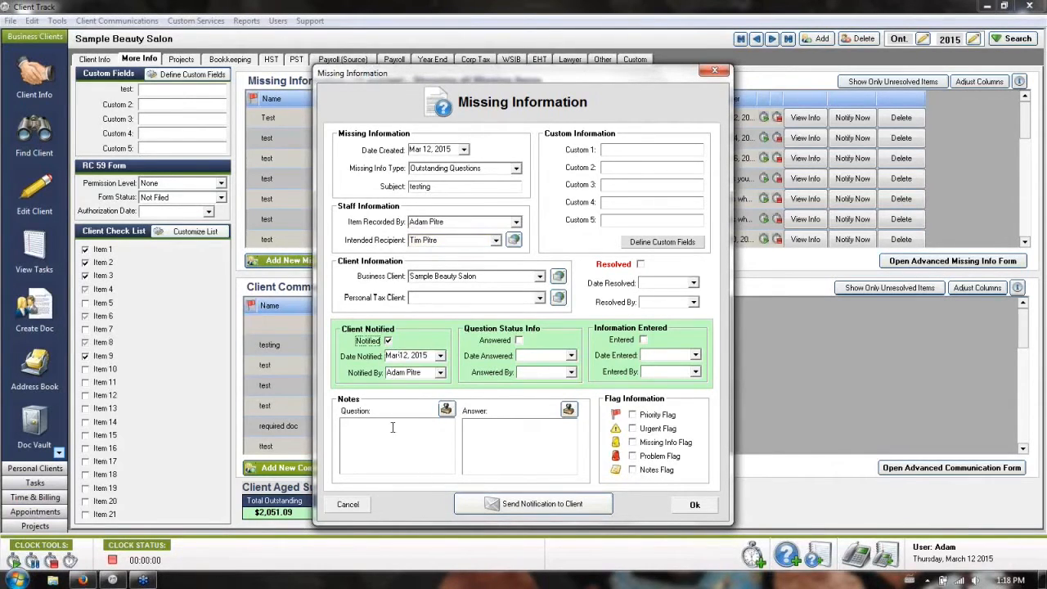
Add a time-stamped question note reading "left VM" and "Here is what you need to find for me.", and save the entry.
click(446, 409)
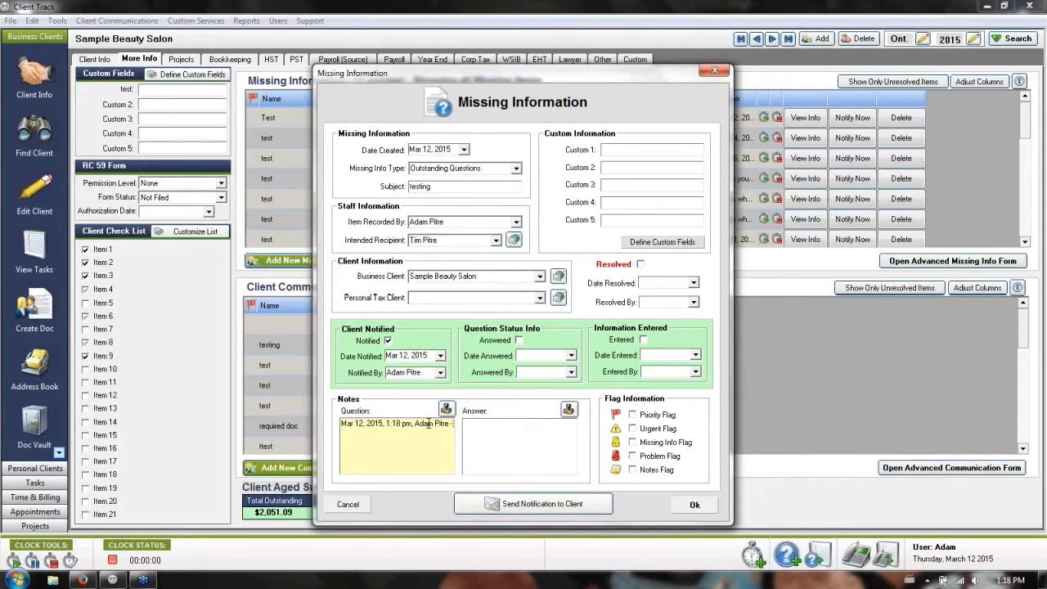
text(left VM)
key(Return)
key(Return)
text(Hele is what you need to find for me)
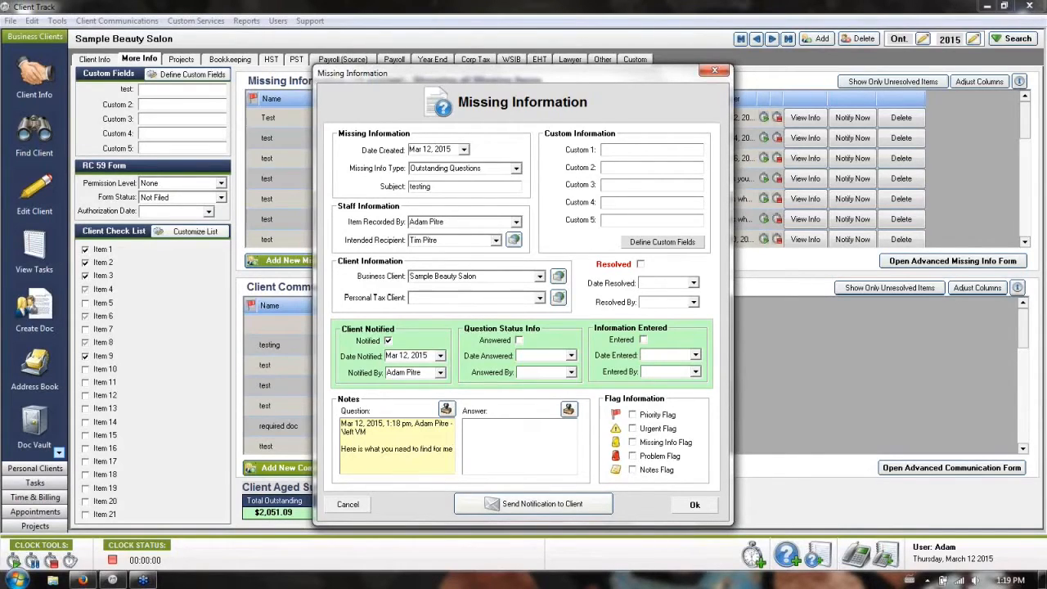
text(.)
click(687, 505)
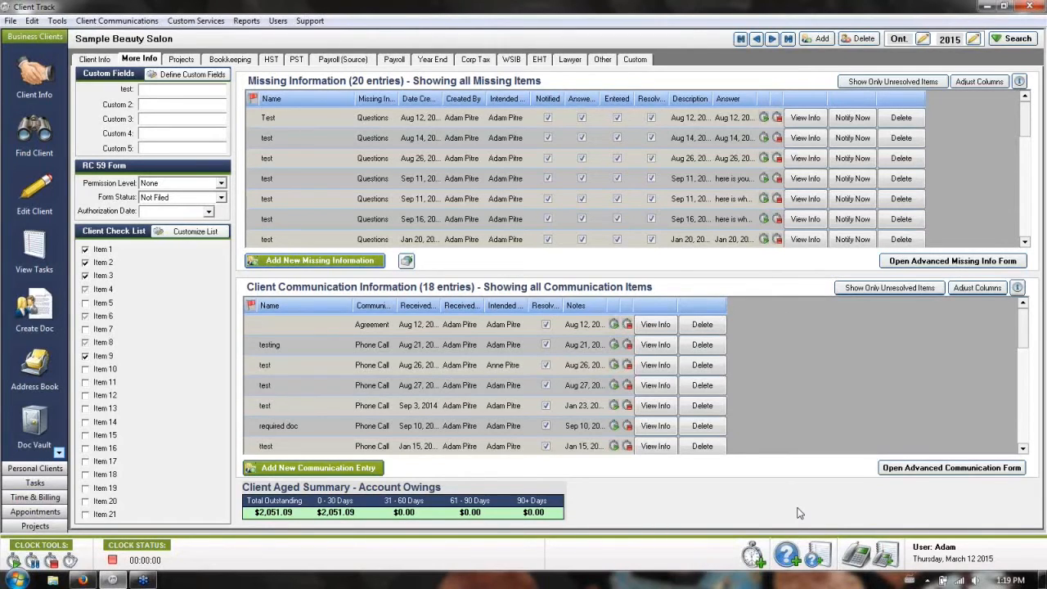
Filter the advanced missing info list to unresolved items intended for the last listed staff member.
click(930, 262)
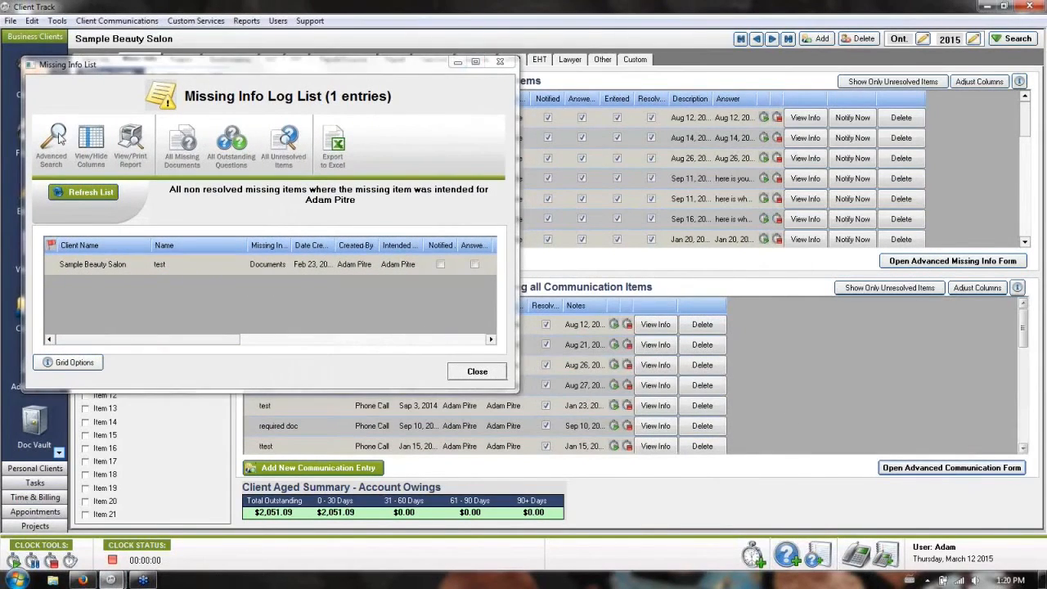
click(55, 140)
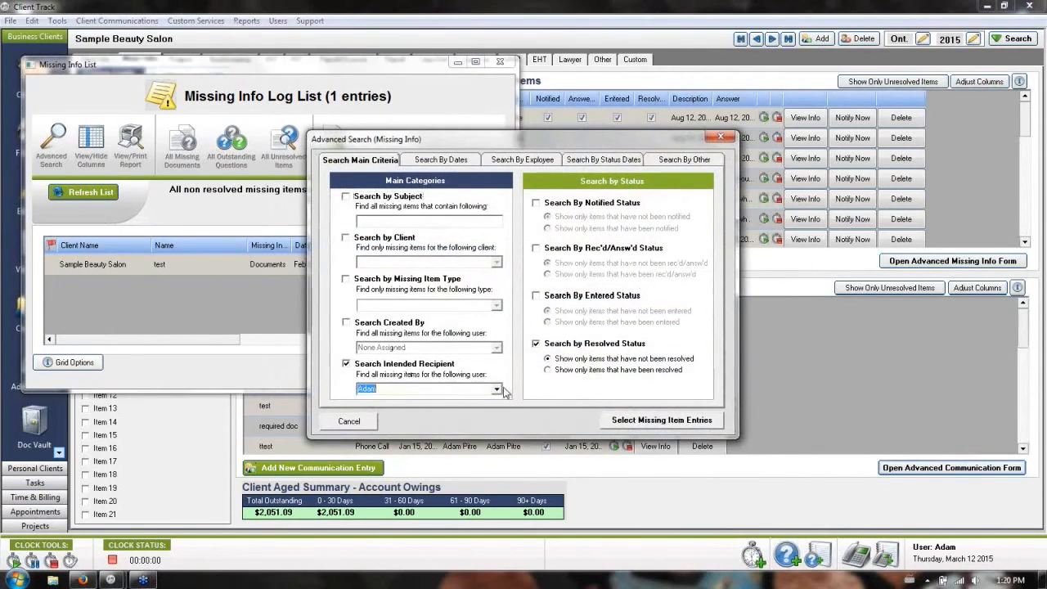
click(496, 390)
click(376, 390)
click(615, 430)
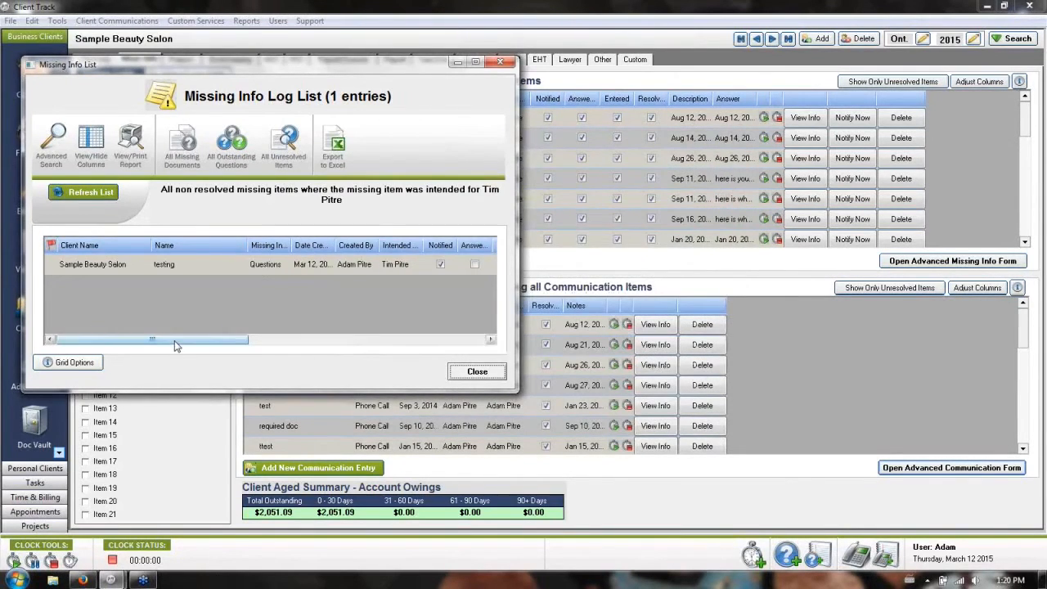
Open the filtered "testing" entry and add a time-stamped answer note reading "testing".
mouse_move(174, 340)
mouse_down()
mouse_move(218, 347)
mouse_move(166, 348)
mouse_up()
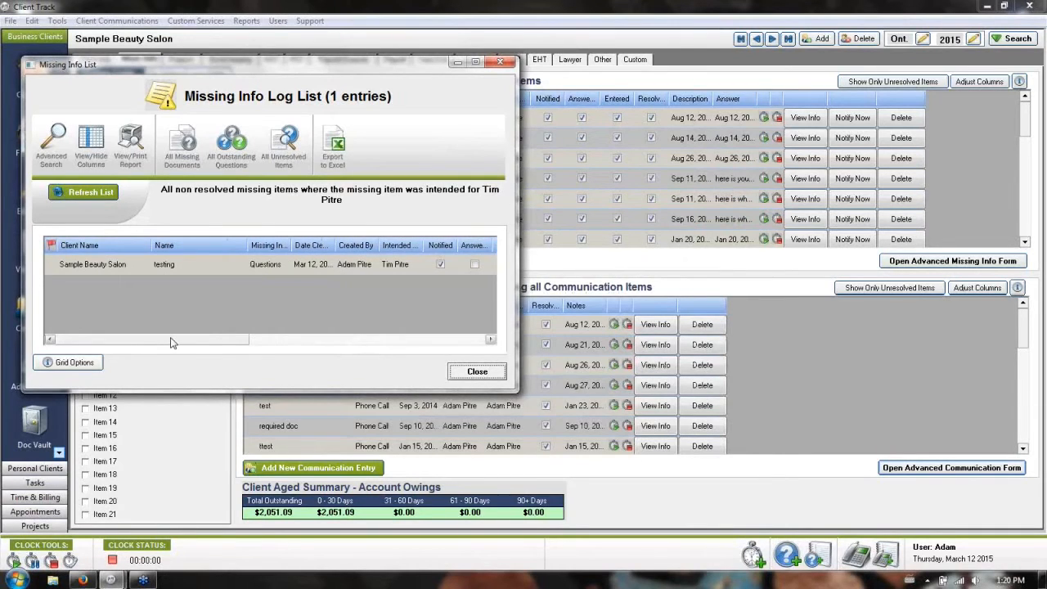
drag(164, 342, 365, 348)
click(250, 264)
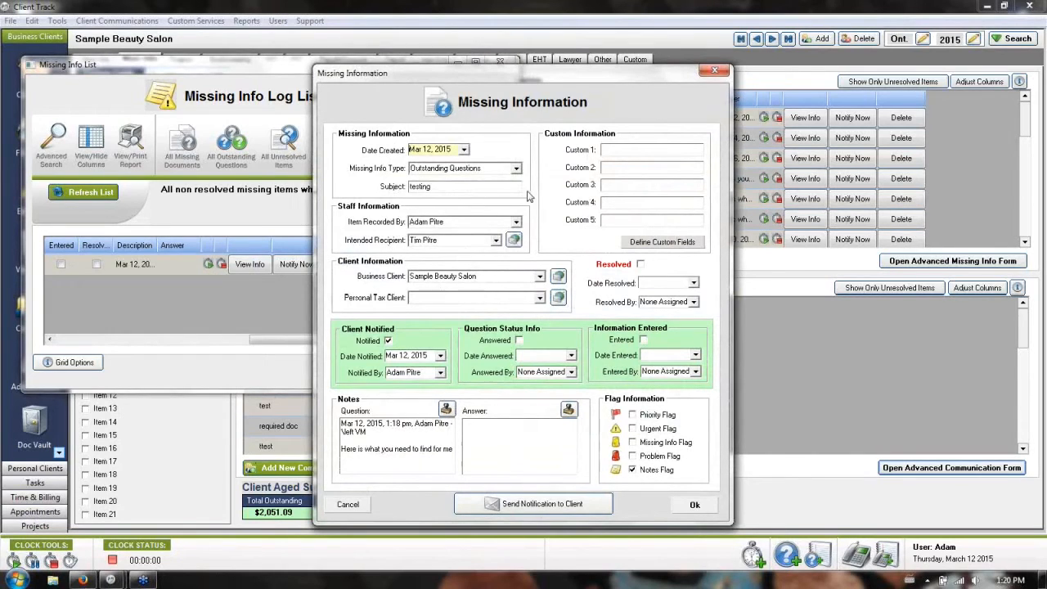
click(569, 410)
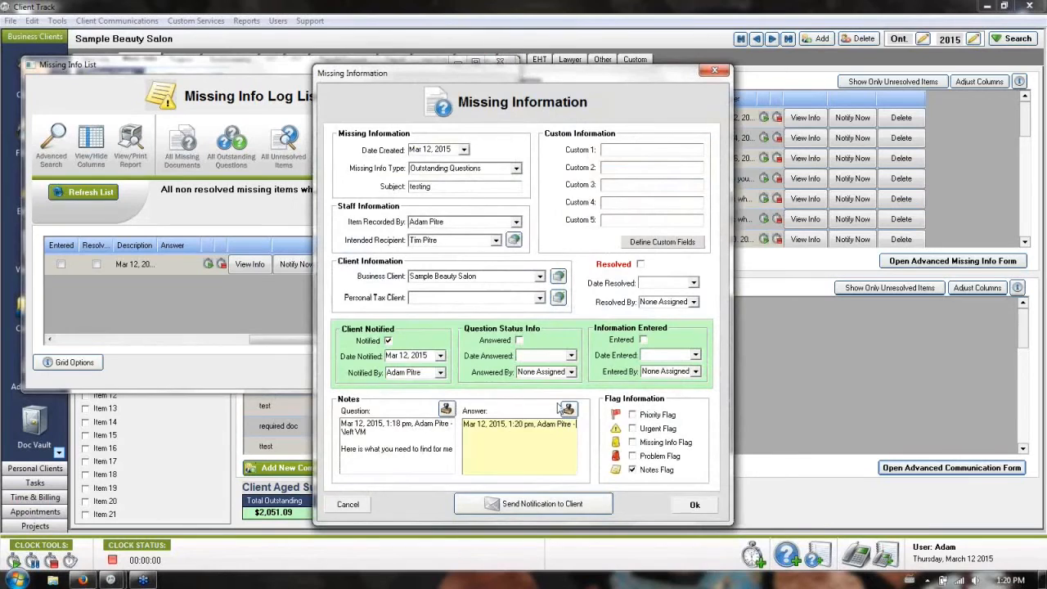
text(testing)
Set Answered By to the entry's intended recipient and mark the question as answered.
click(571, 371)
click(539, 409)
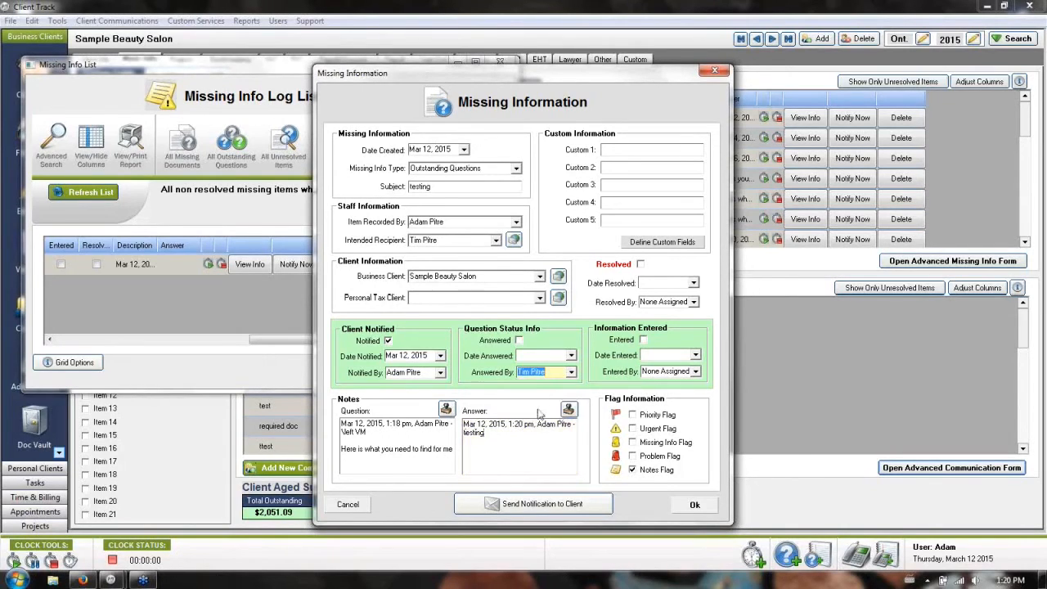
click(518, 340)
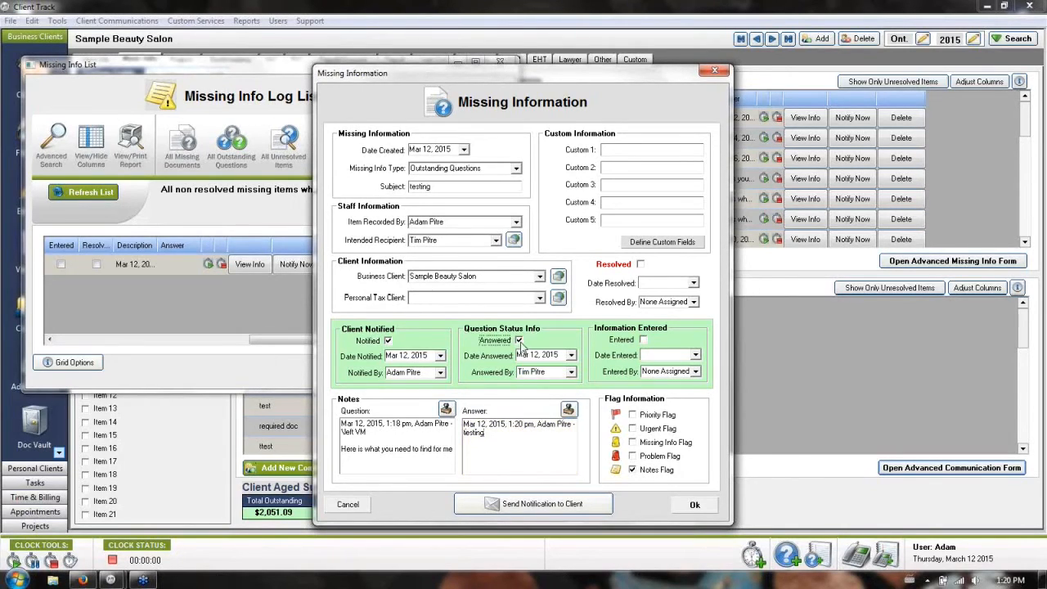
Mark the information as entered and set Entered By to the entry's intended recipient.
click(644, 341)
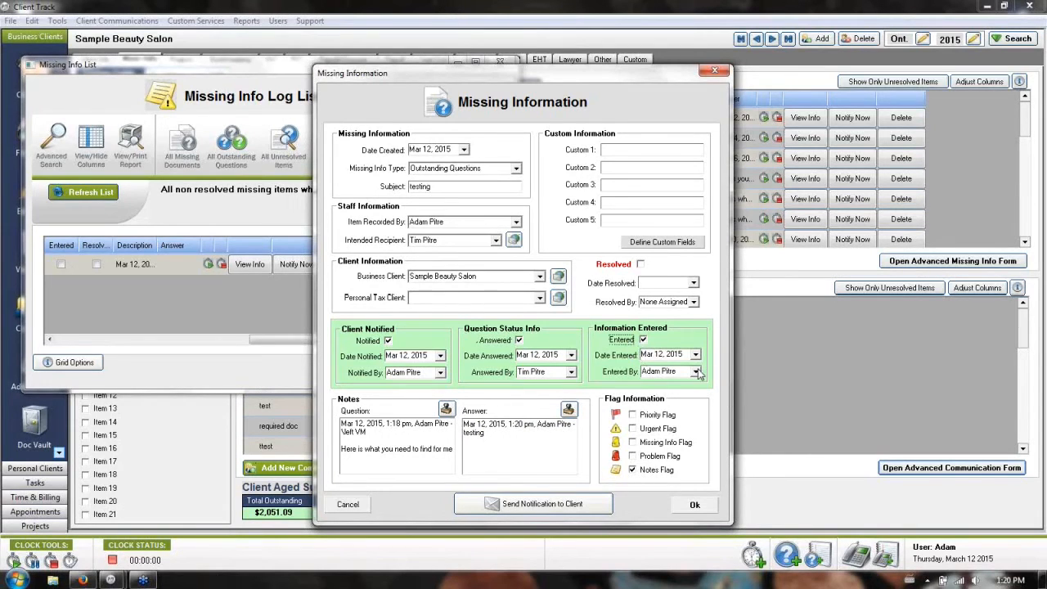
click(697, 372)
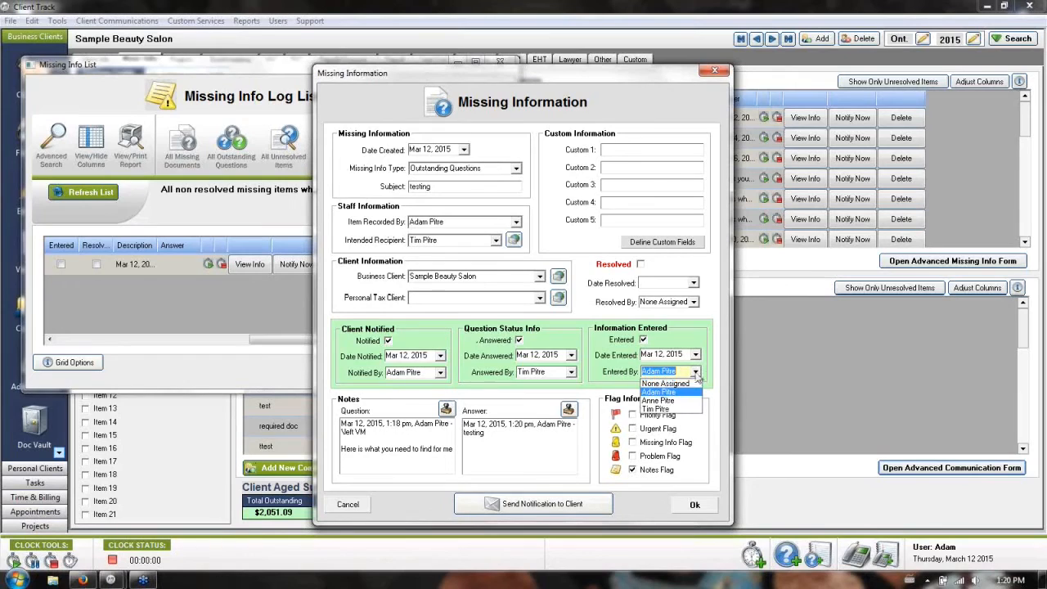
click(671, 406)
click(679, 372)
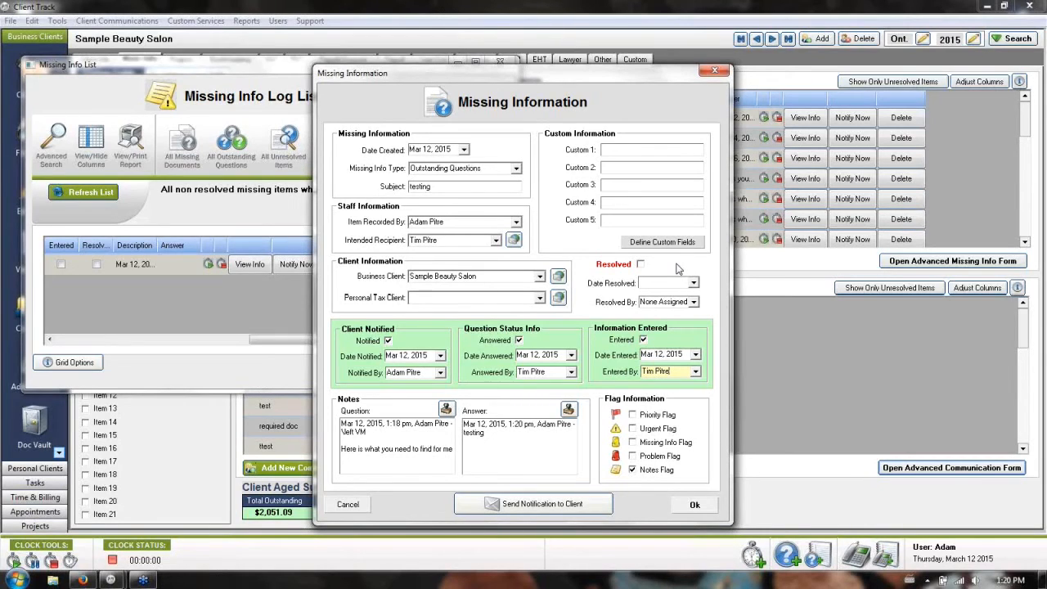
Set Date Resolved to Mar 12, 2015 and Resolved By to the entry's intended recipient.
click(696, 283)
click(703, 342)
click(693, 302)
click(675, 339)
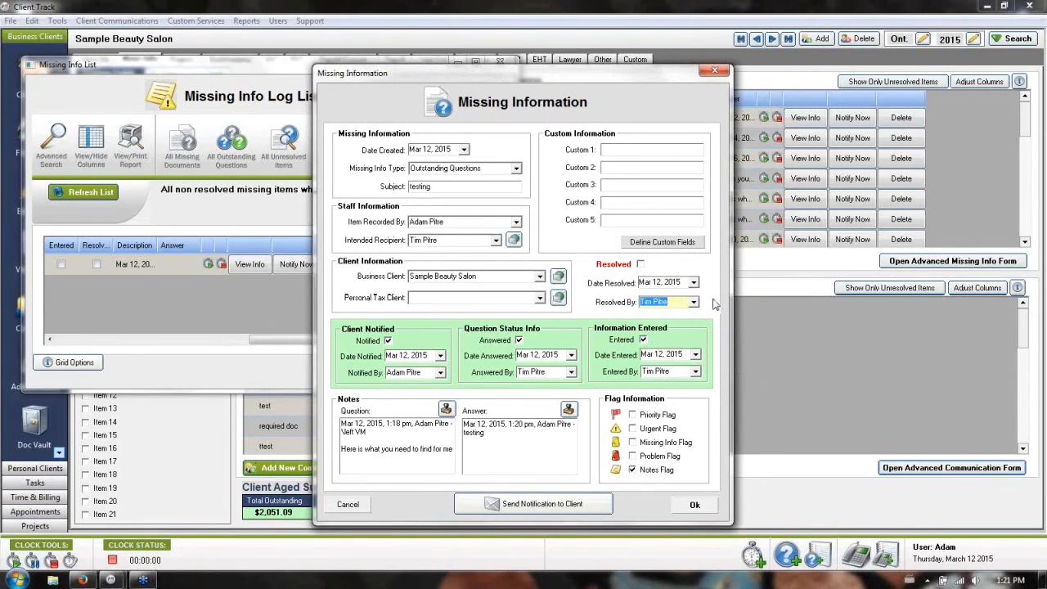
Reassign the intended recipient to the staff member who recorded the item, save the entry and close the missing info list.
click(495, 241)
click(471, 261)
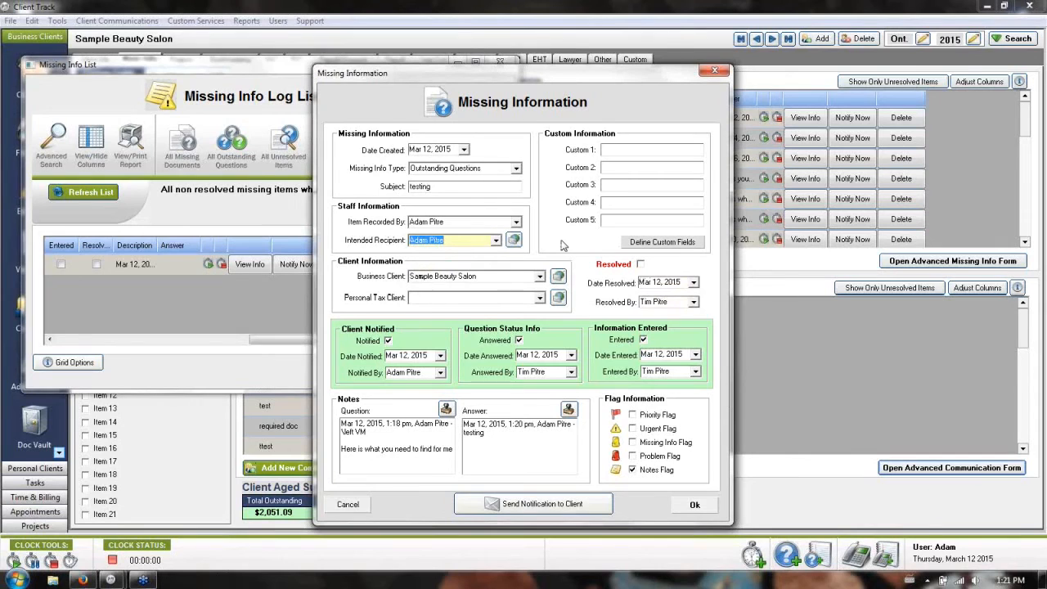
click(689, 507)
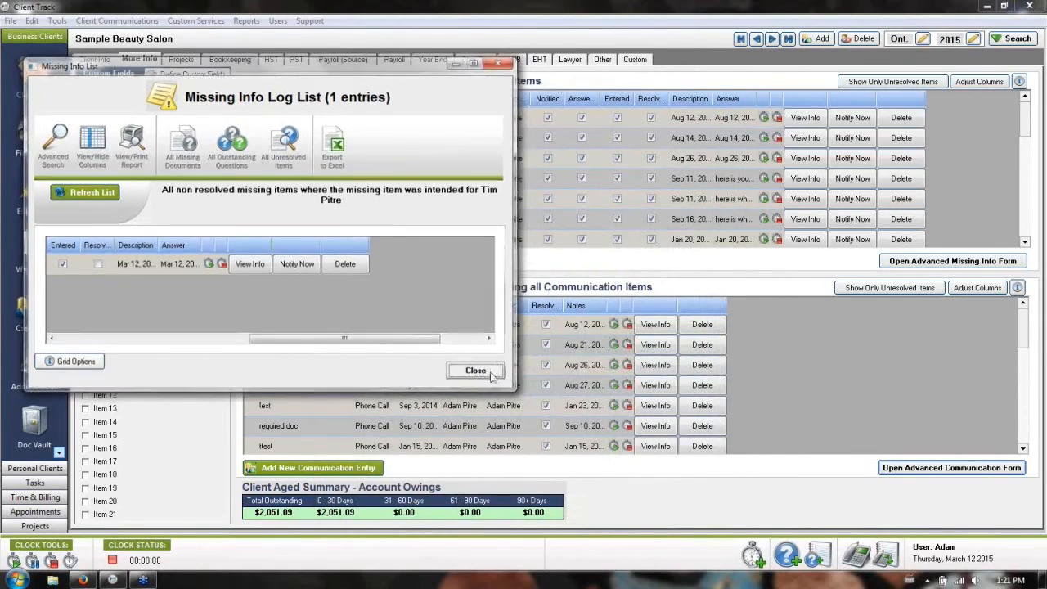
click(475, 370)
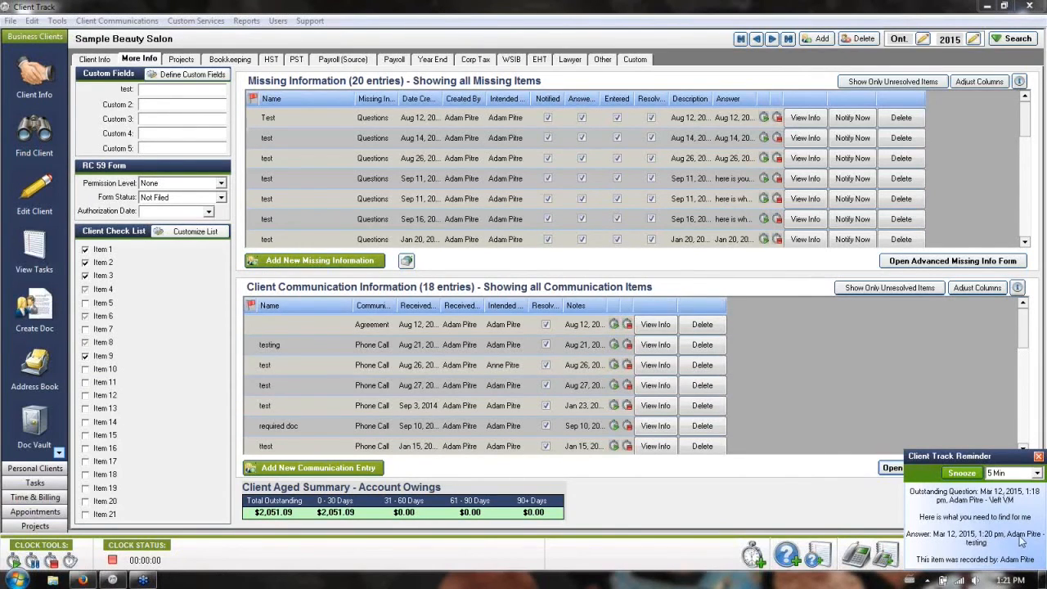
Dismiss the reminder and open the "testing" entry from the advanced missing info list.
click(1037, 456)
click(911, 260)
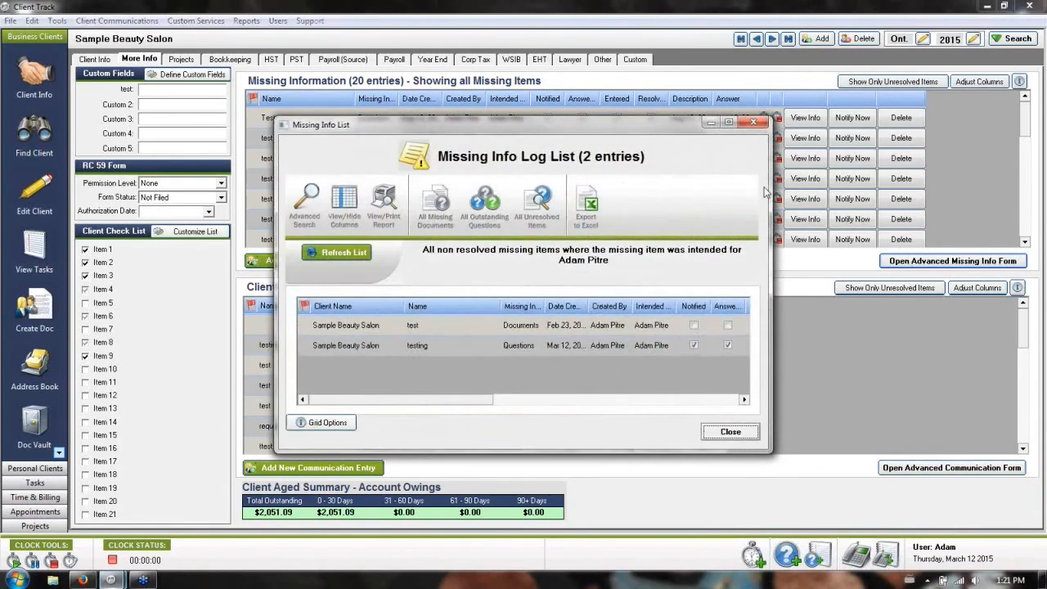
drag(385, 399, 491, 400)
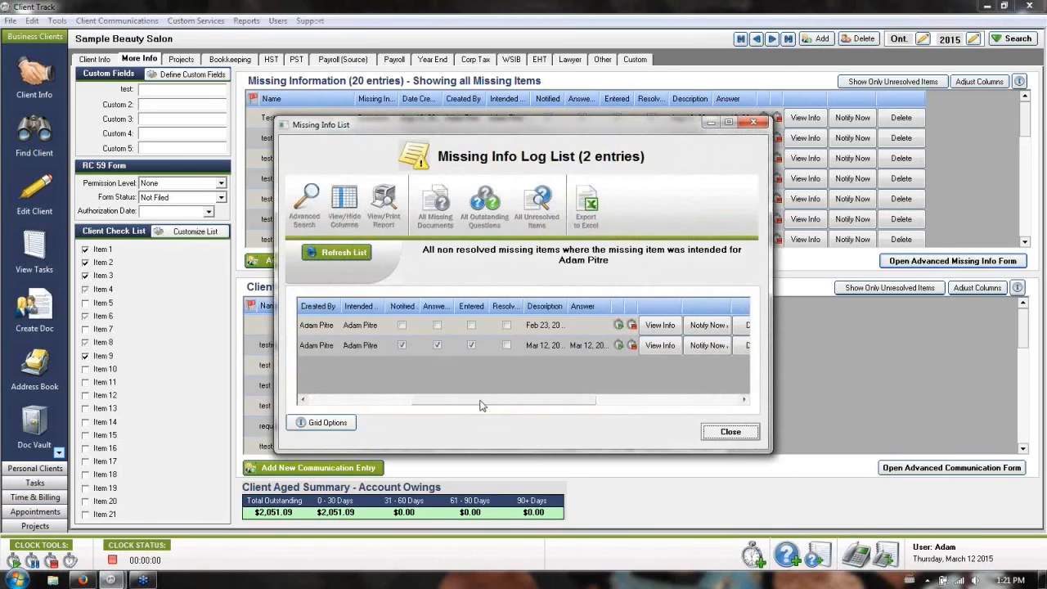
click(659, 345)
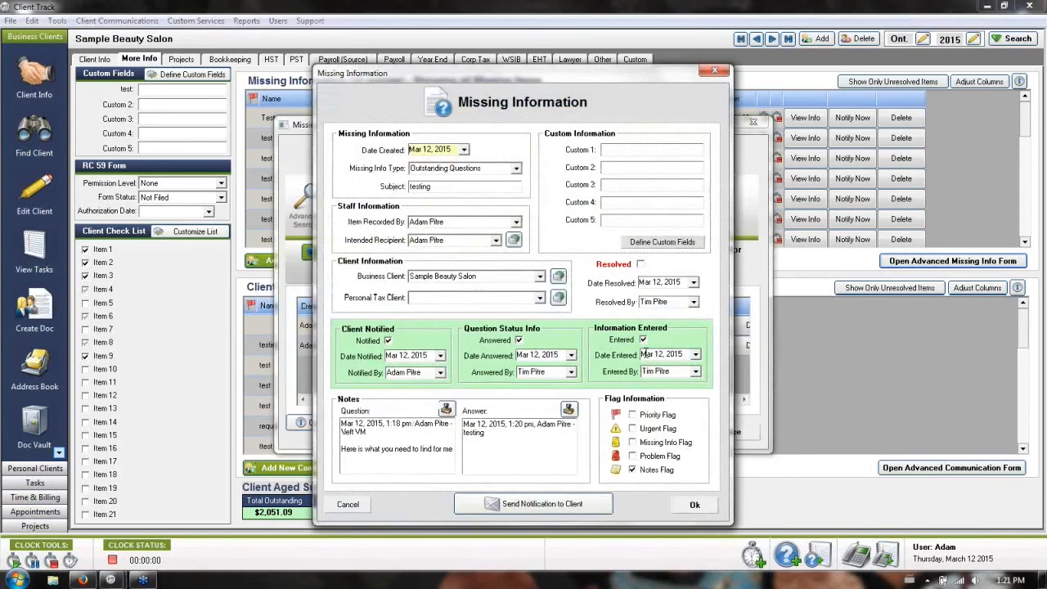
Mark the "testing" entry as resolved, save it and close the missing info list.
click(640, 264)
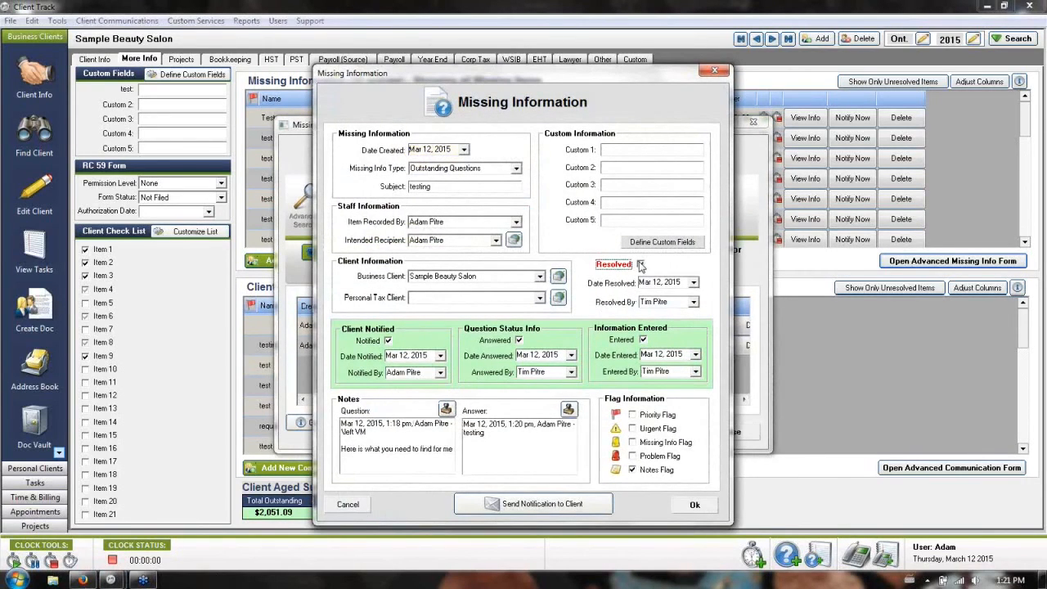
click(695, 504)
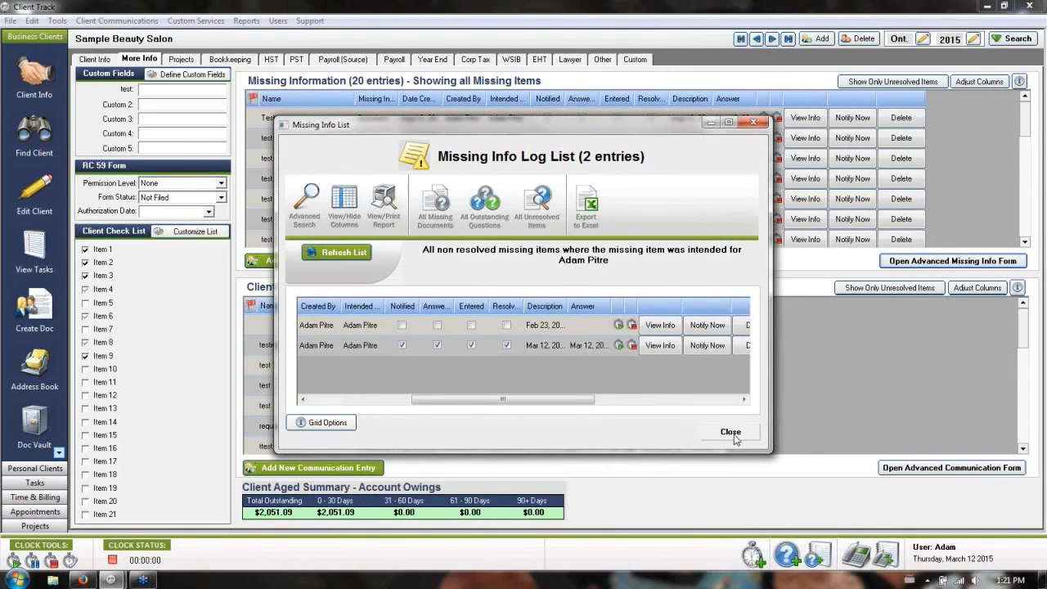
click(731, 433)
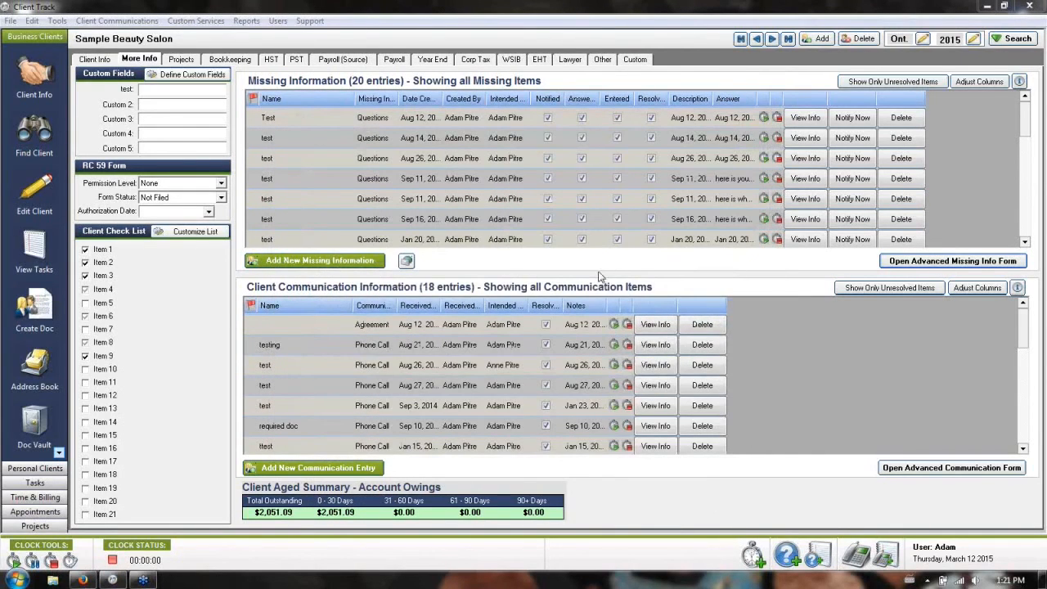